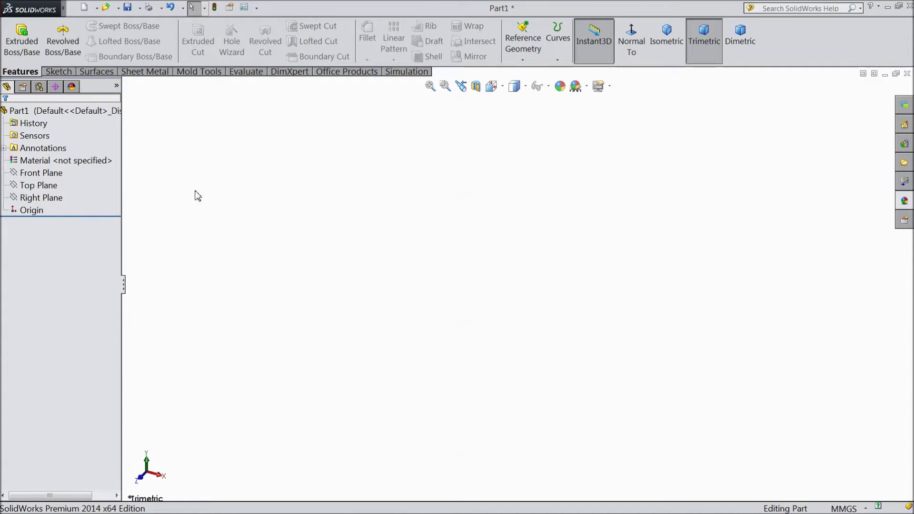
# Step: Start a new sketch on the Top Plane
pyautogui.click(38, 185)
pyautogui.click(269, 174)
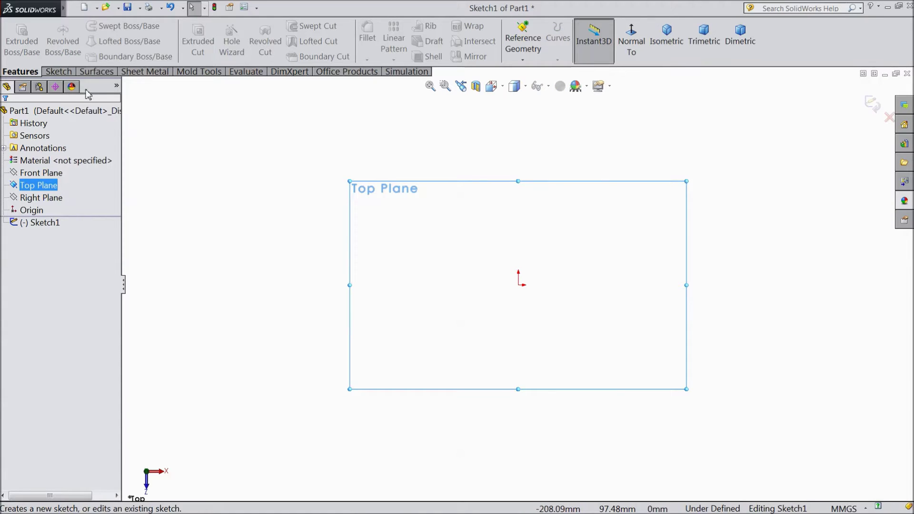
pyautogui.click(59, 71)
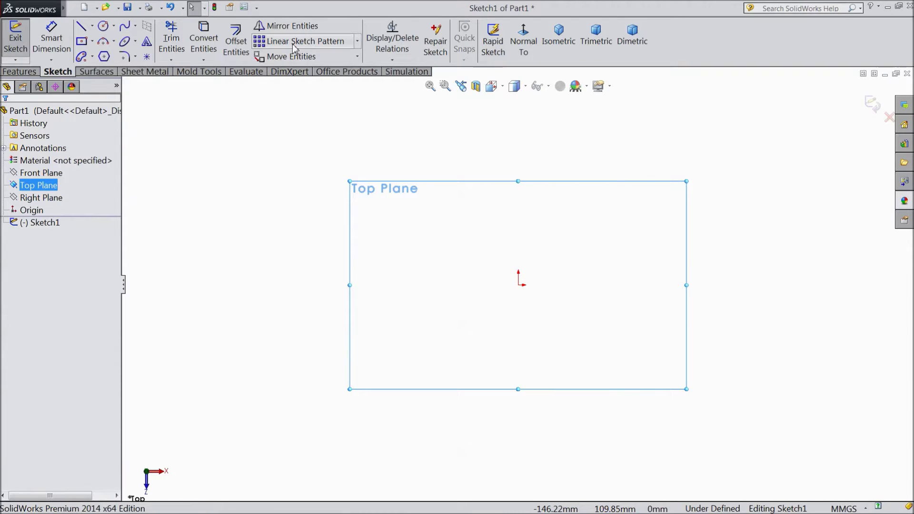
pyautogui.click(357, 44)
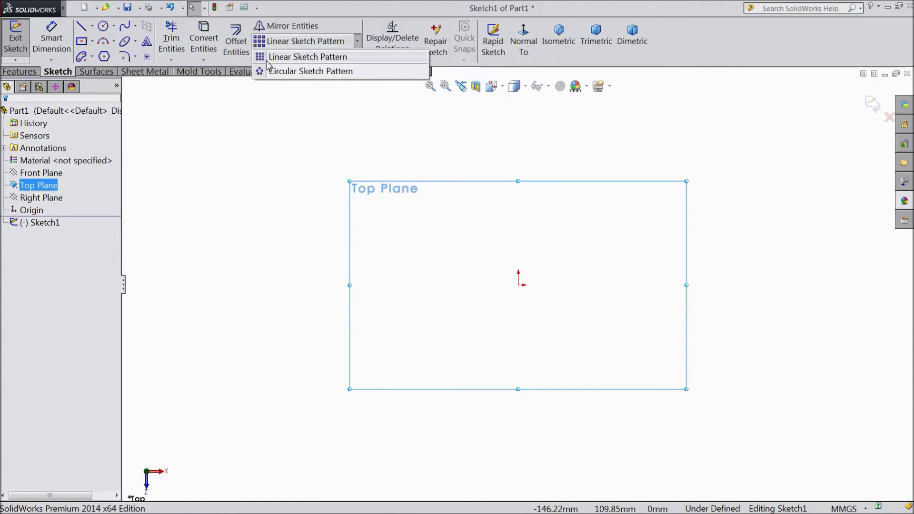
pyautogui.click(324, 57)
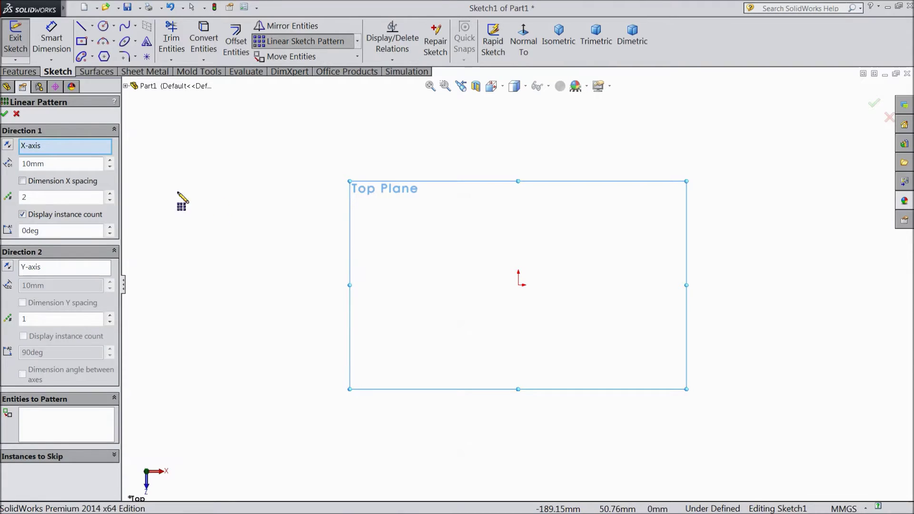
pyautogui.click(16, 114)
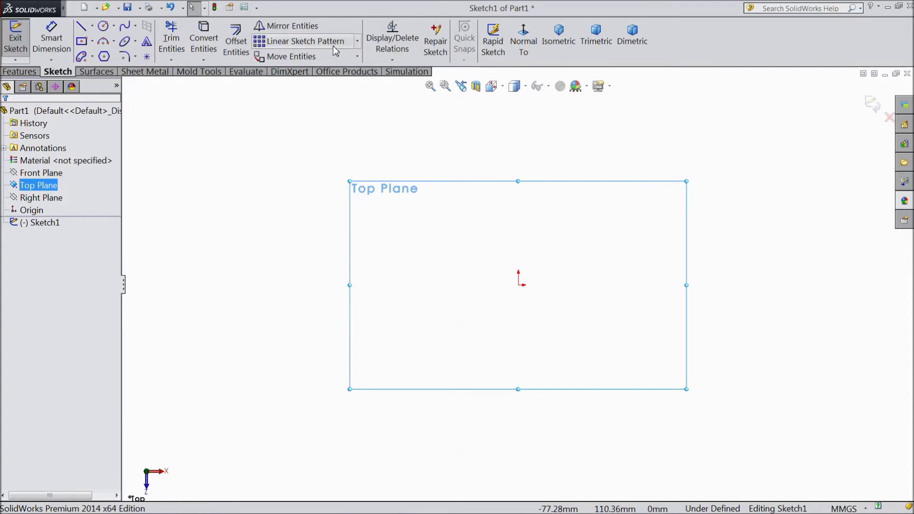
# Step: Sketch a center rectangle about 271 mm wide and 130 mm high, centred on the origin
pyautogui.click(82, 44)
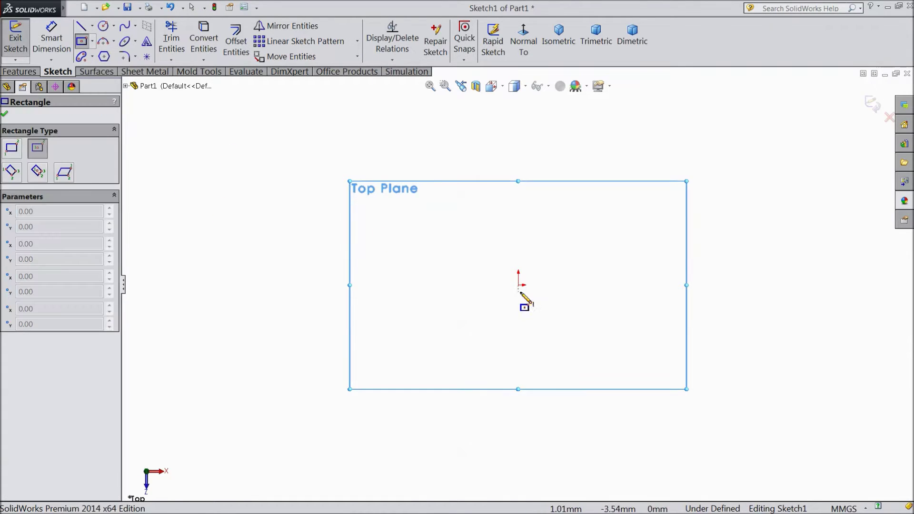
pyautogui.click(519, 285)
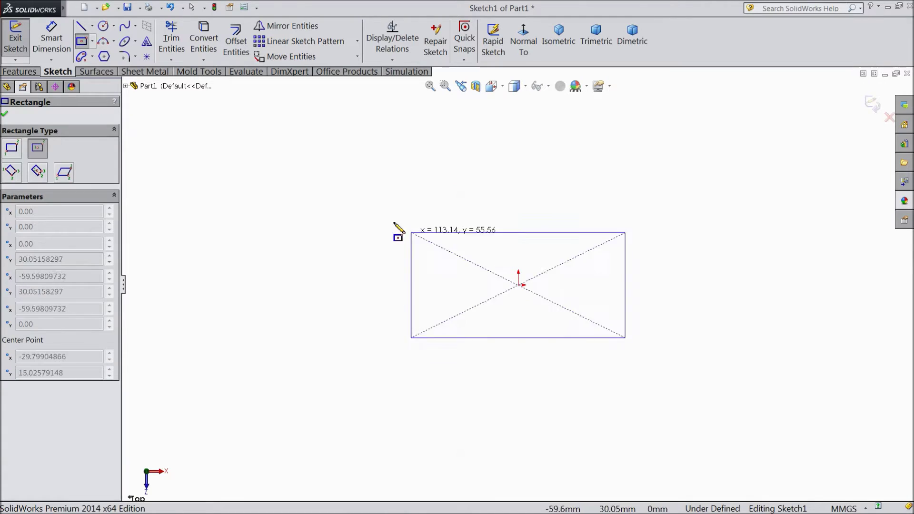
pyautogui.click(263, 162)
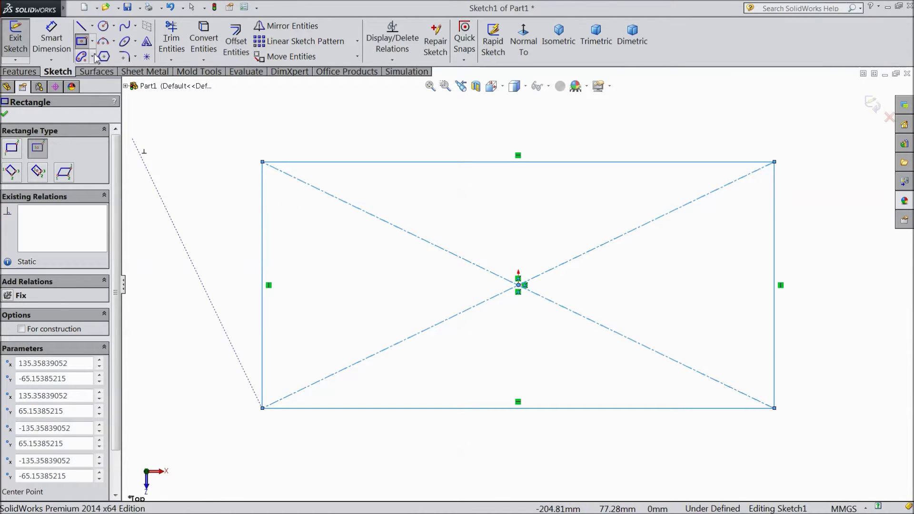
pyautogui.press('Escape')
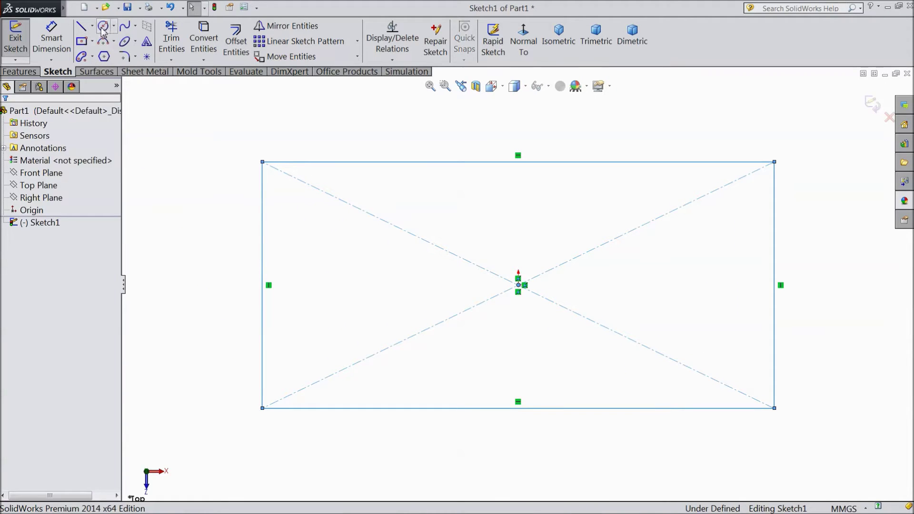
# Step: Sketch a circle with a radius of about 12.2 mm inside the rectangle, near its upper-left corner
pyautogui.click(104, 27)
pyautogui.click(310, 202)
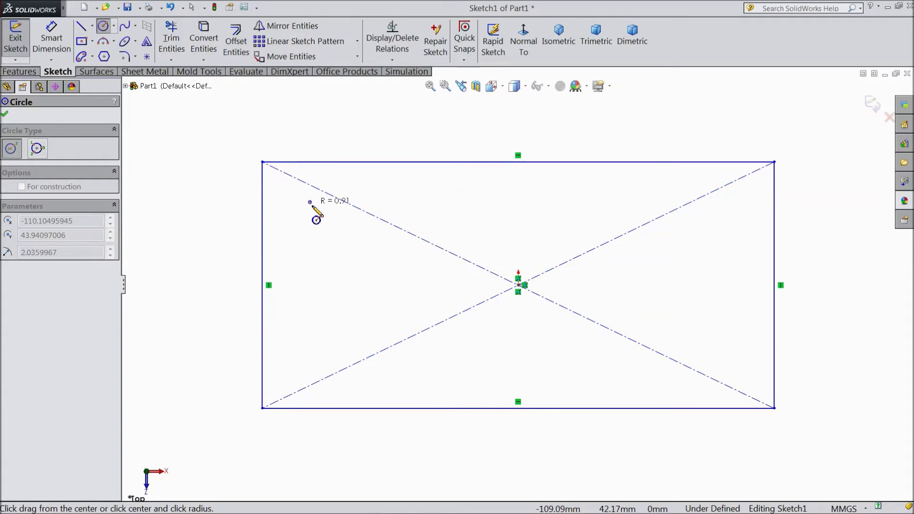
pyautogui.click(321, 222)
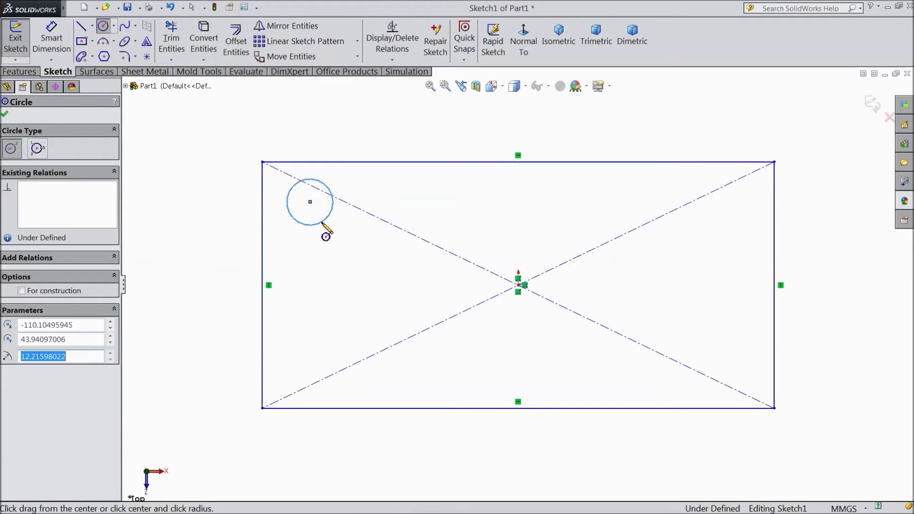
pyautogui.click(6, 116)
pyautogui.scroll(1, 348, 271)
pyautogui.scroll(-1, 555, 310)
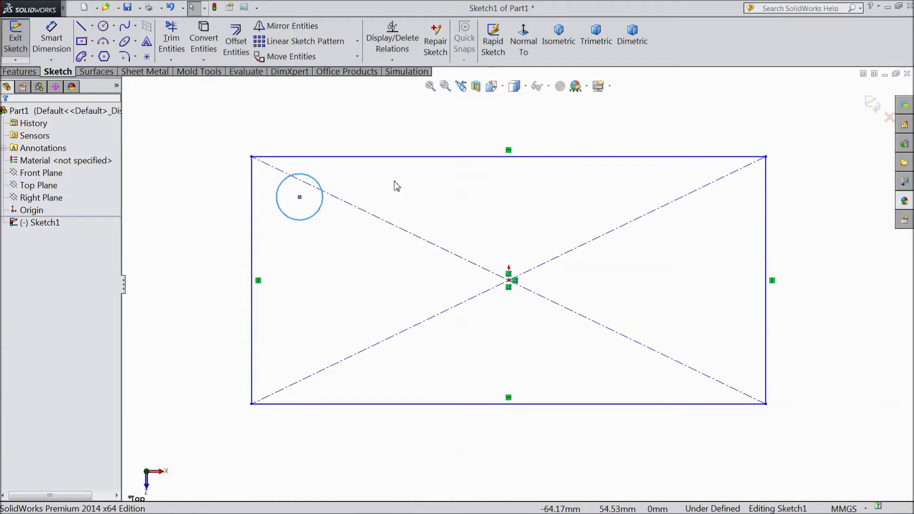
# Step: Start a linear sketch pattern of the circle along the X-axis with a spacing of 35 mm
pyautogui.click(306, 41)
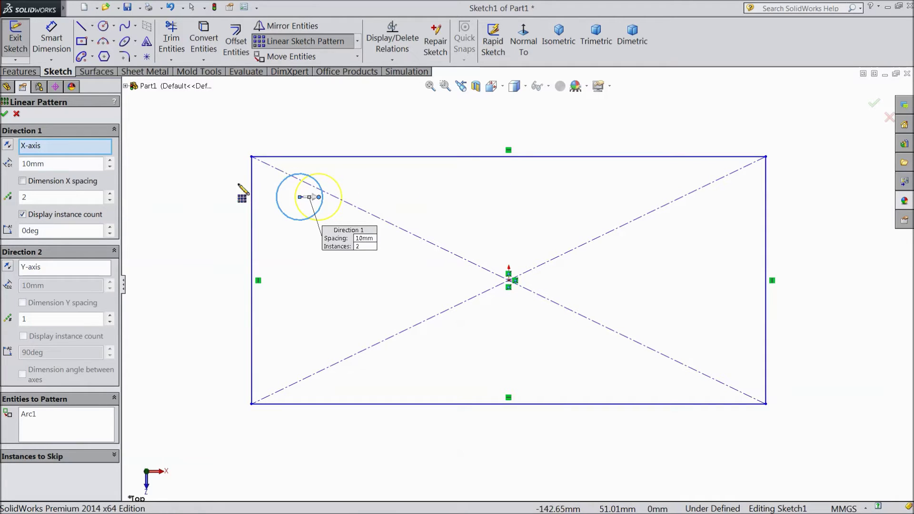
pyautogui.moveTo(59, 167); pyautogui.dragTo(21, 164)
pyautogui.write('25')
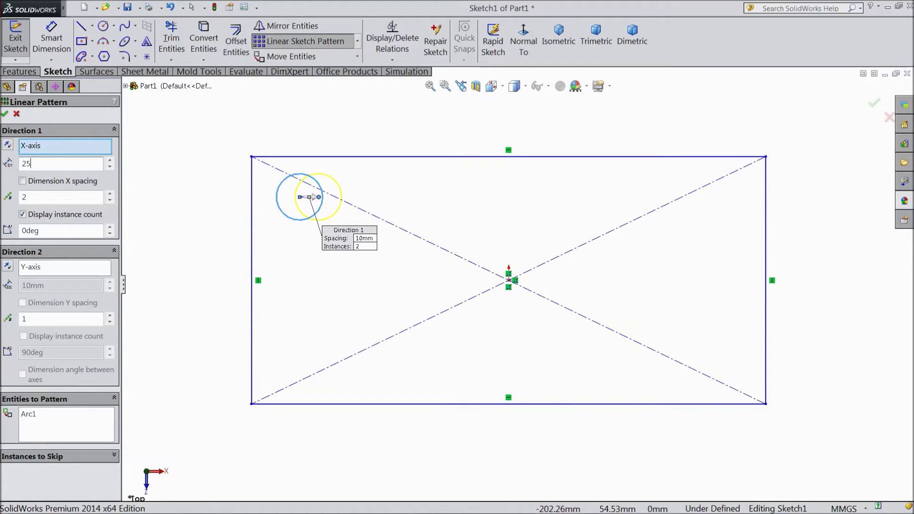
pyautogui.press('Return')
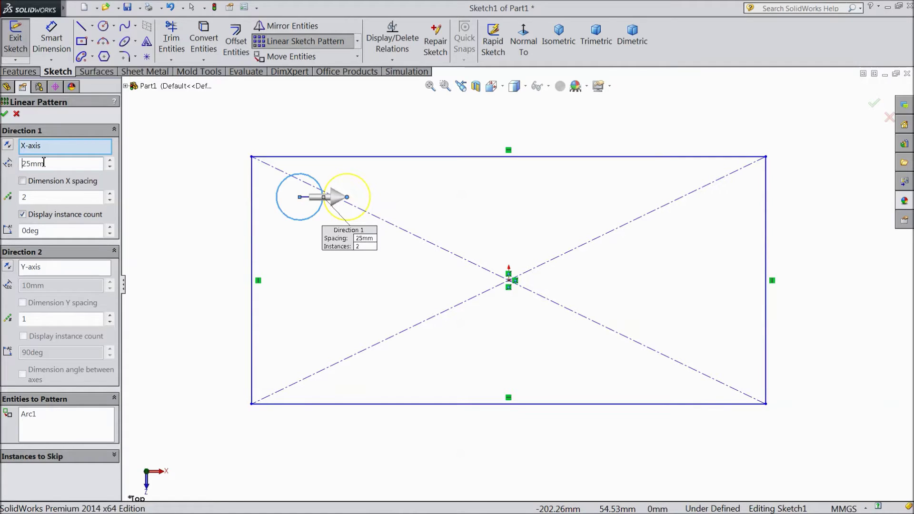
pyautogui.moveTo(48, 164); pyautogui.dragTo(18, 164)
pyautogui.press('Return')
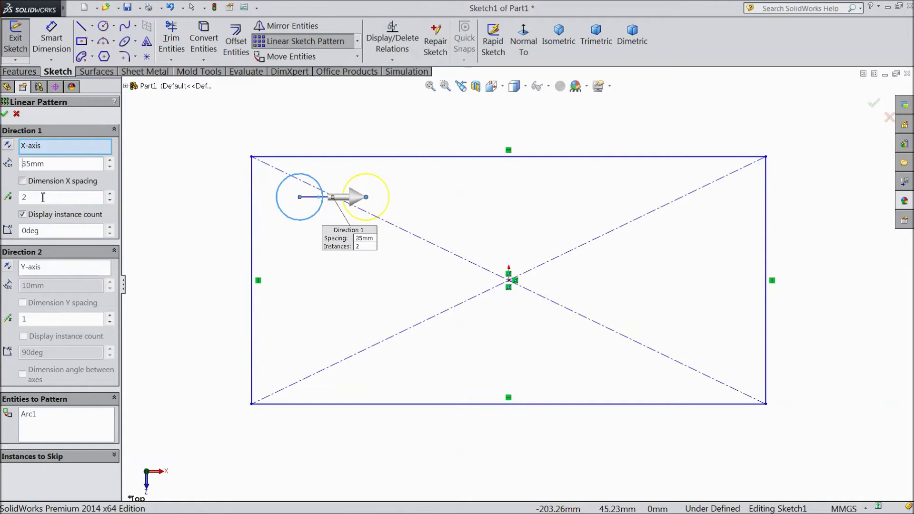
# Step: Set the number of pattern instances along the X-axis to 7
pyautogui.click(109, 195)
pyautogui.click(109, 195)
pyautogui.click(109, 195)
pyautogui.click(109, 195)
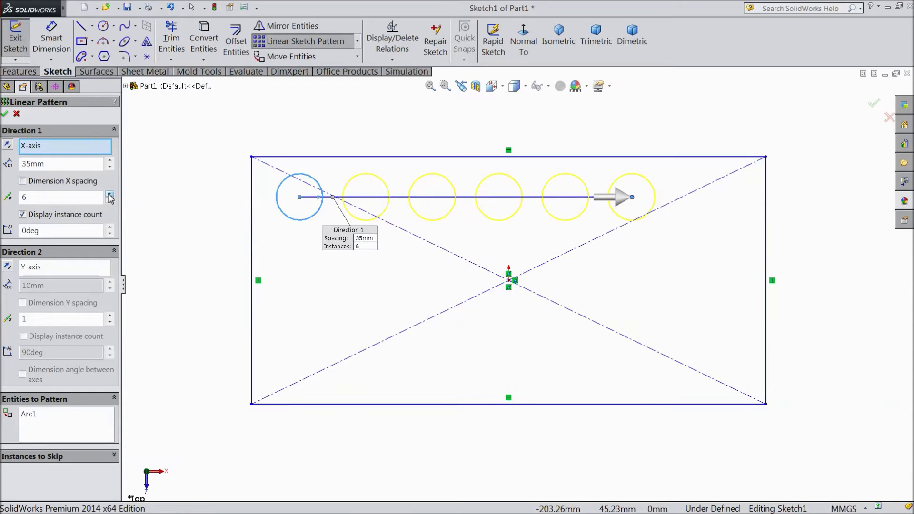
pyautogui.click(109, 195)
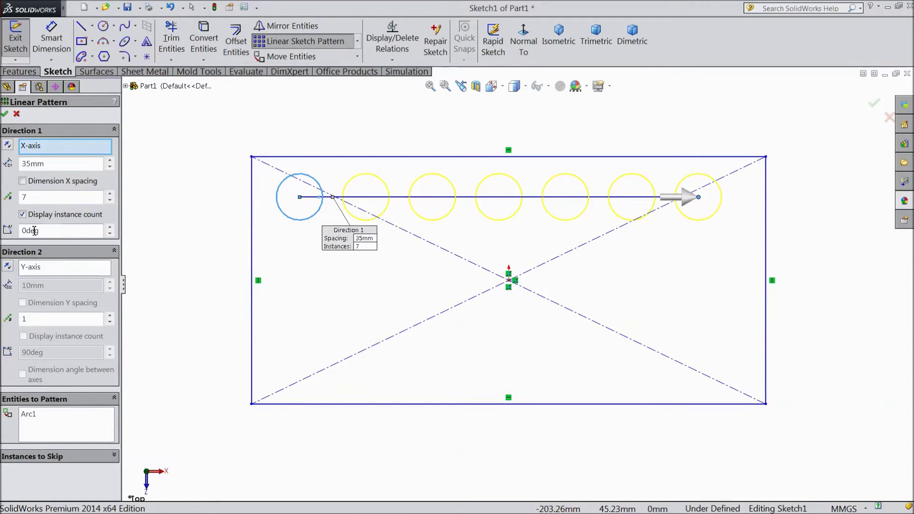
# Step: Skip the third and sixth instances of the circle row and accept the linear pattern
pyautogui.click(115, 456)
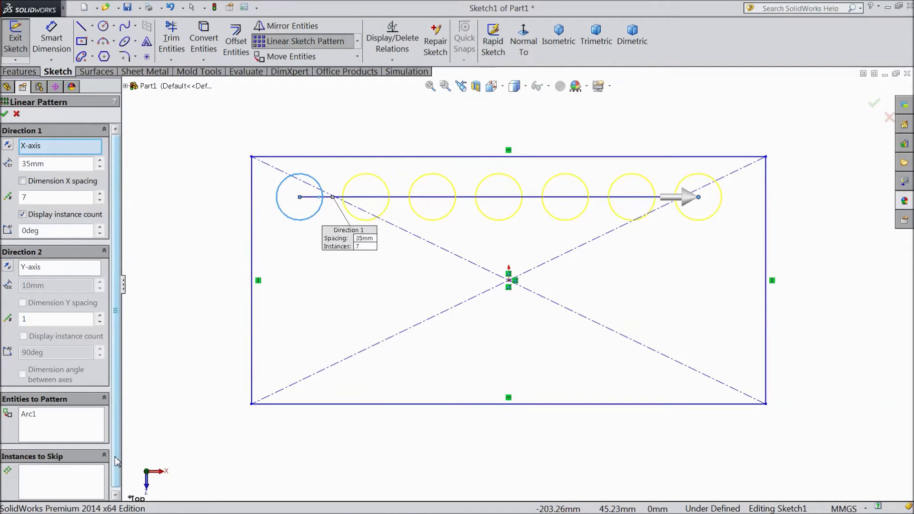
pyautogui.click(58, 481)
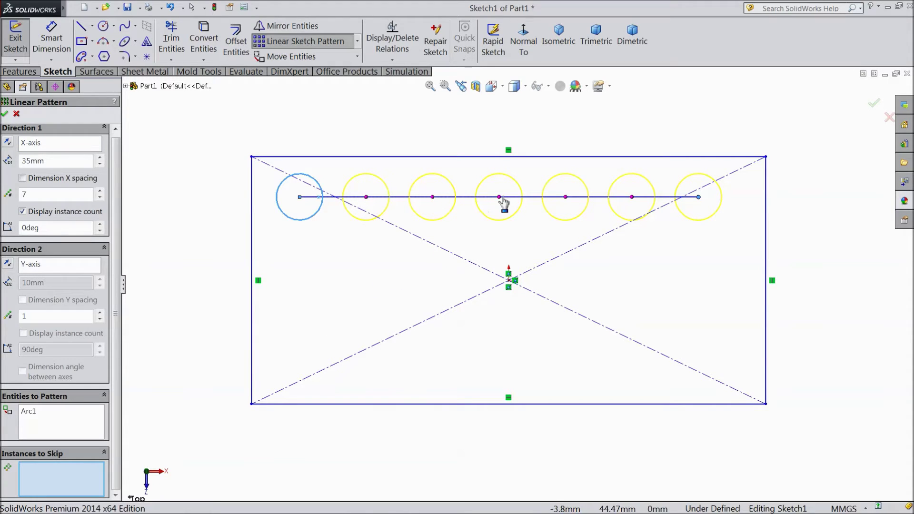
pyautogui.click(432, 198)
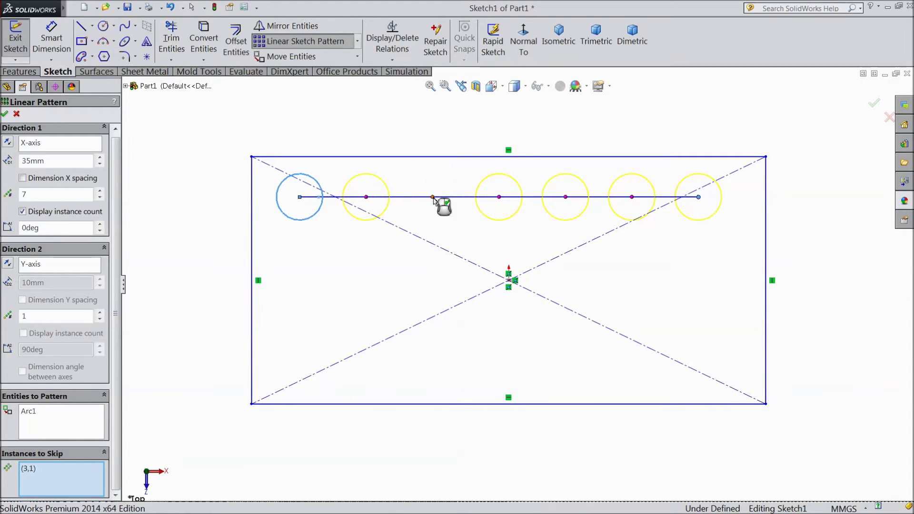
pyautogui.click(632, 198)
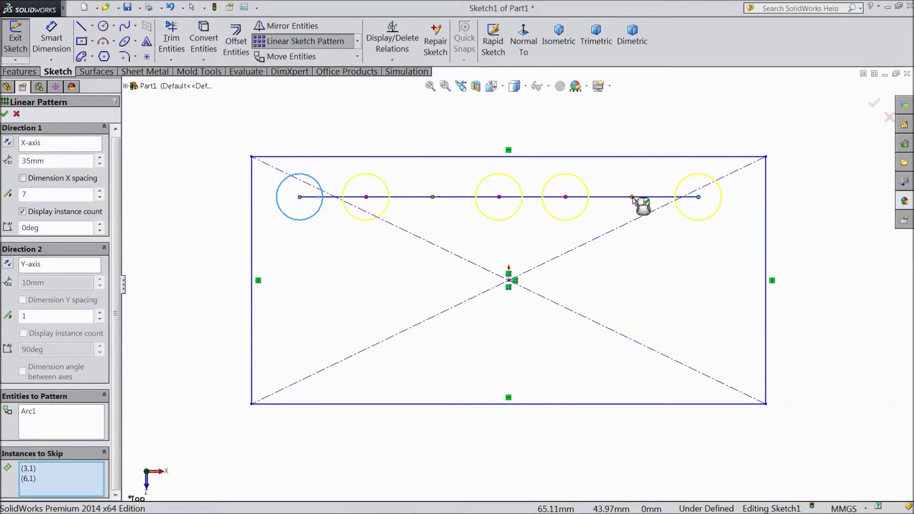
pyautogui.click(4, 114)
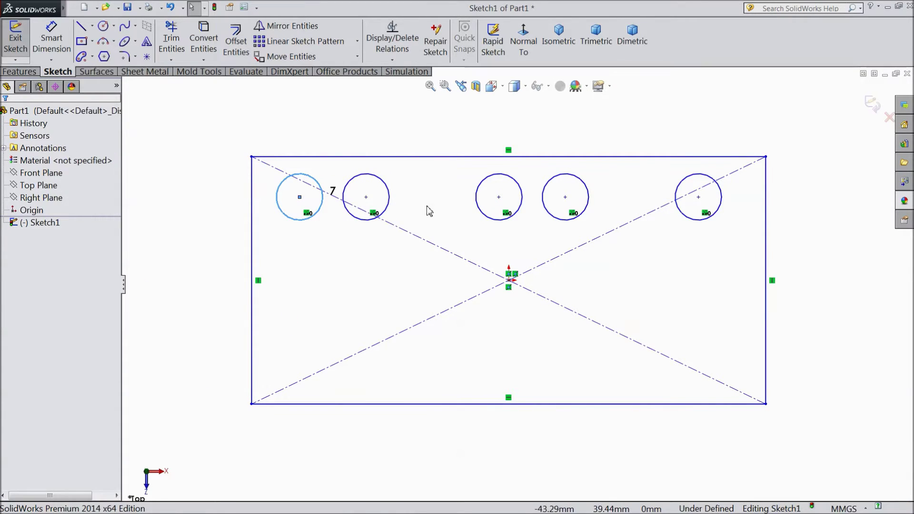
# Step: Start another linear sketch pattern with one instance along the X-axis, using the row's leftmost circle as the entity to pattern
pyautogui.click(288, 212)
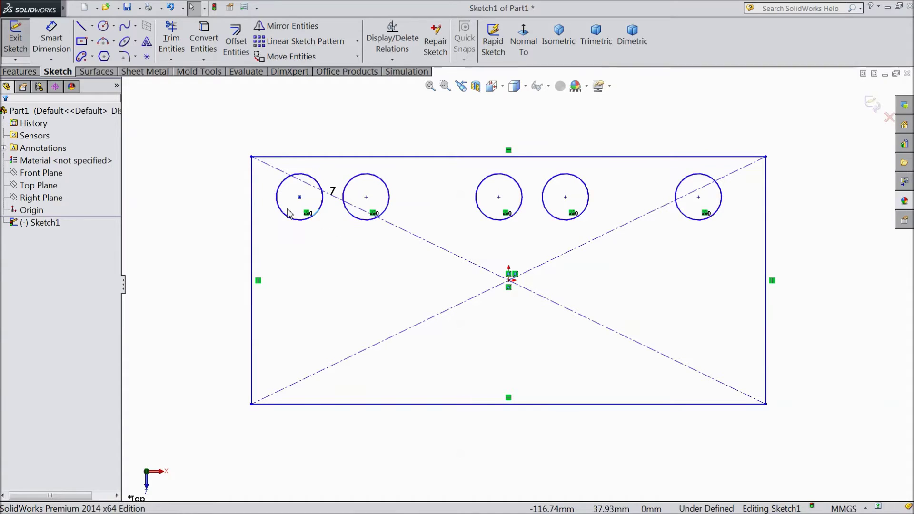
pyautogui.scroll(-1, 452, 271)
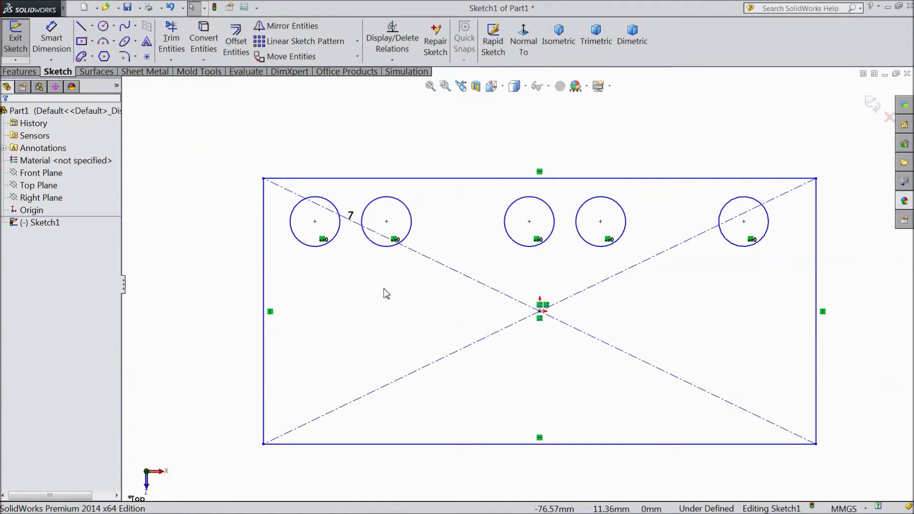
pyautogui.click(308, 45)
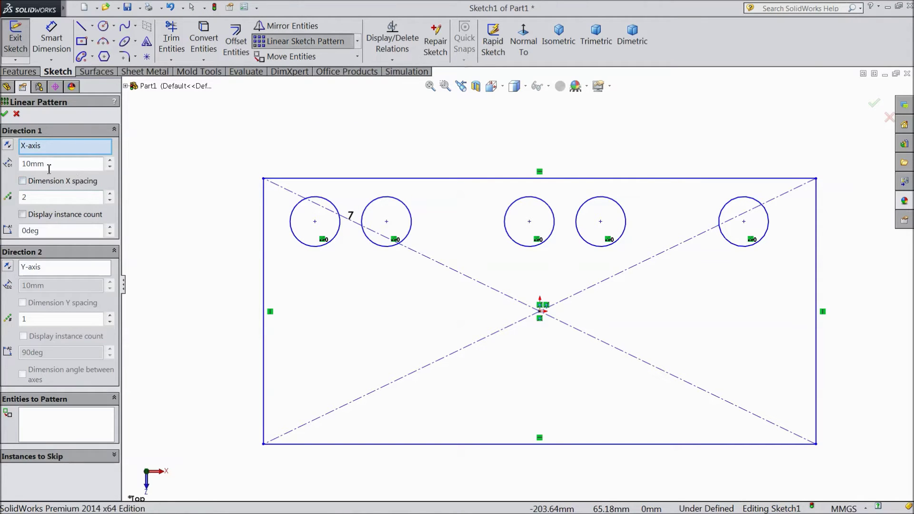
pyautogui.click(110, 199)
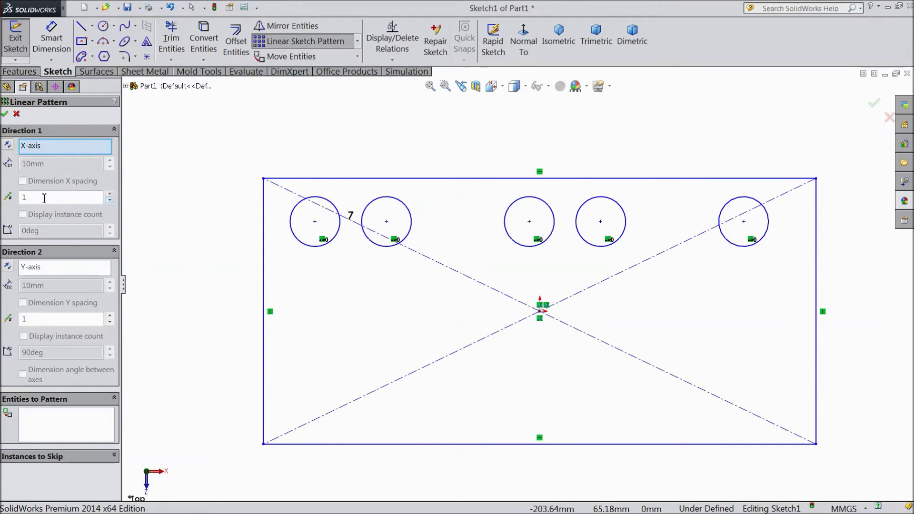
pyautogui.click(114, 130)
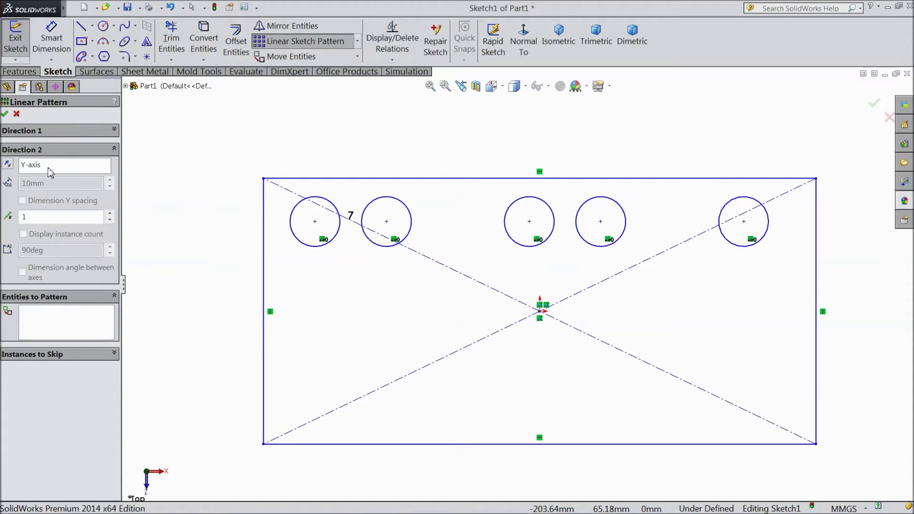
pyautogui.click(59, 331)
pyautogui.click(306, 249)
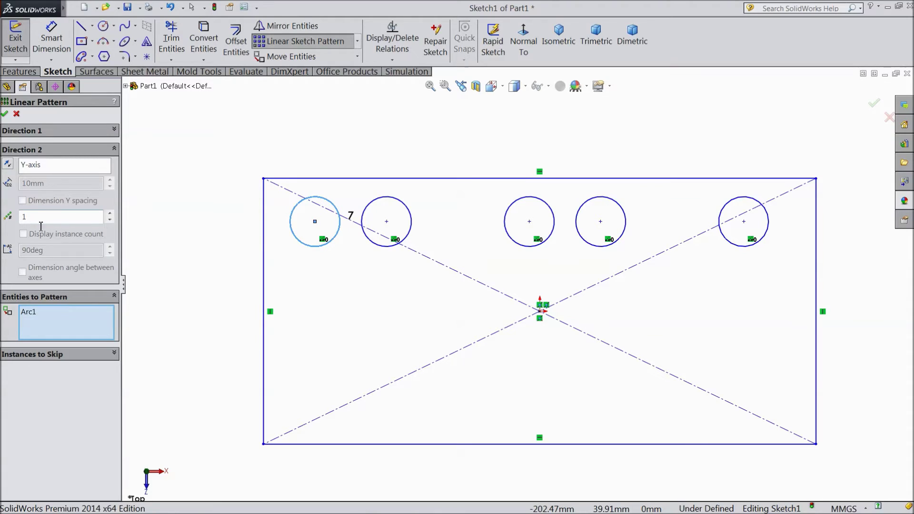
# Step: Set the pattern's second direction along the Y-axis to 4 instances with a spacing of 35 mm
pyautogui.doubleClick(22, 217)
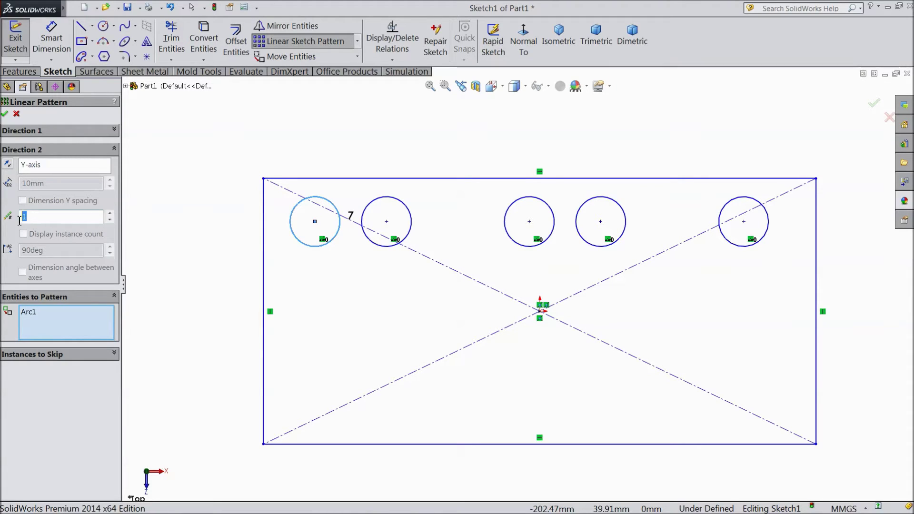
pyautogui.click(110, 215)
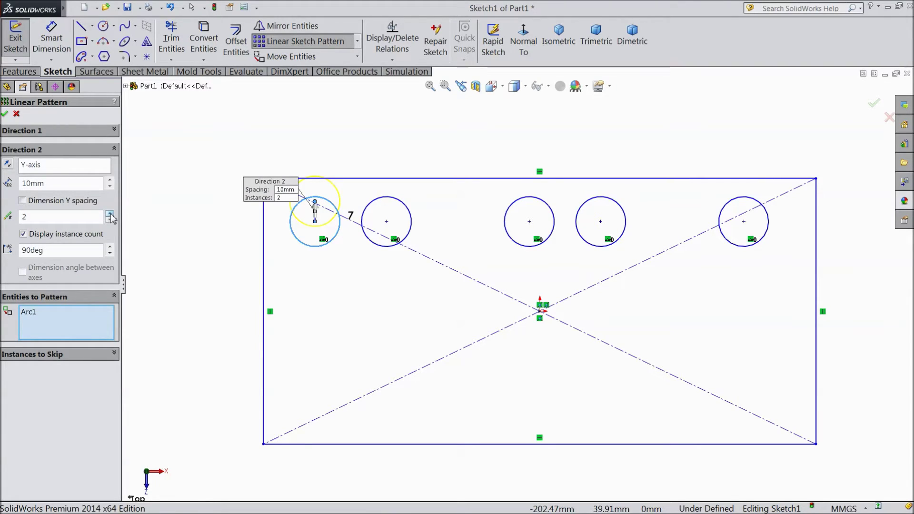
pyautogui.doubleClick(54, 183)
pyautogui.write('35')
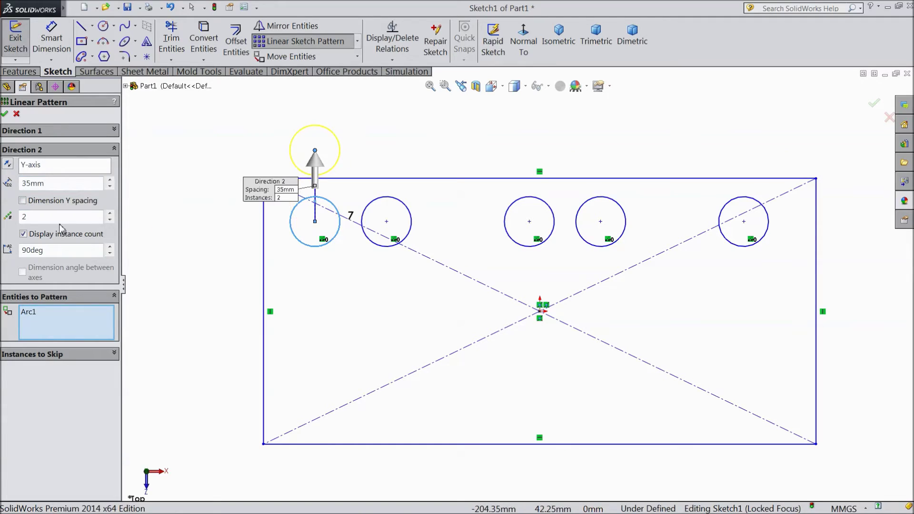
pyautogui.click(110, 214)
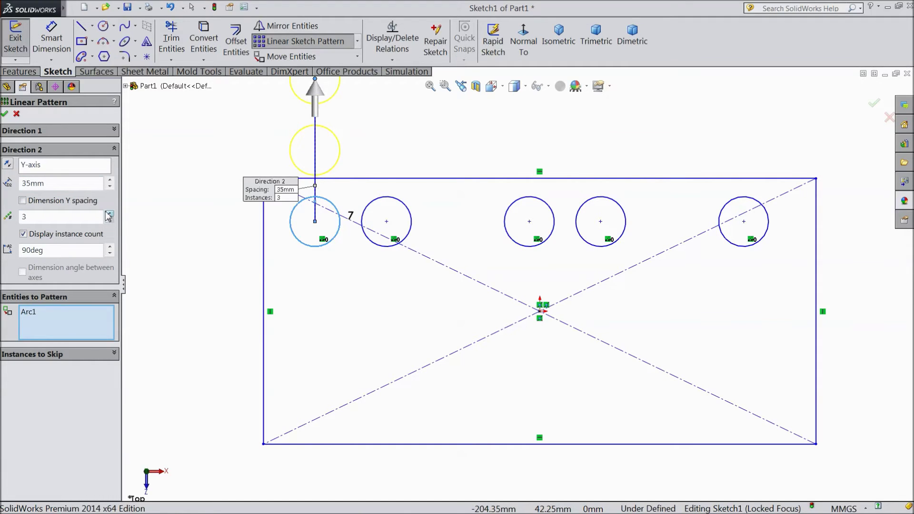
pyautogui.press('z')
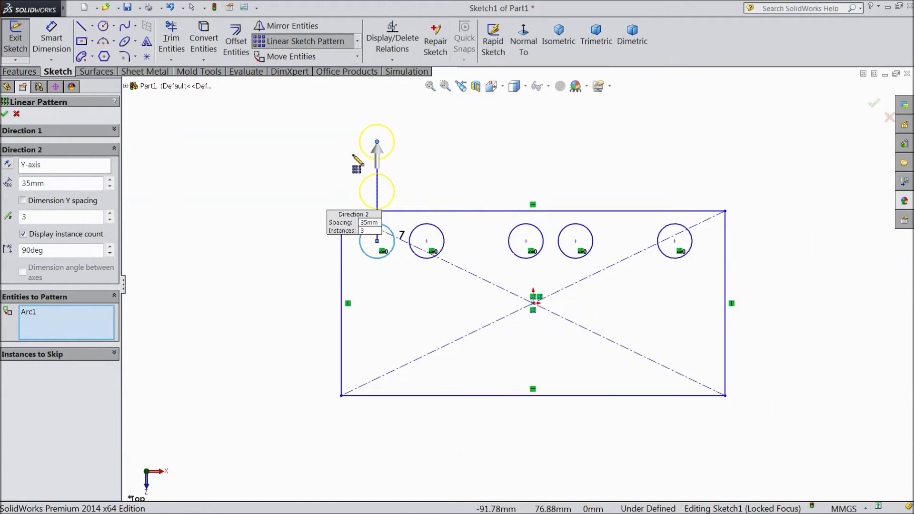
pyautogui.click(110, 214)
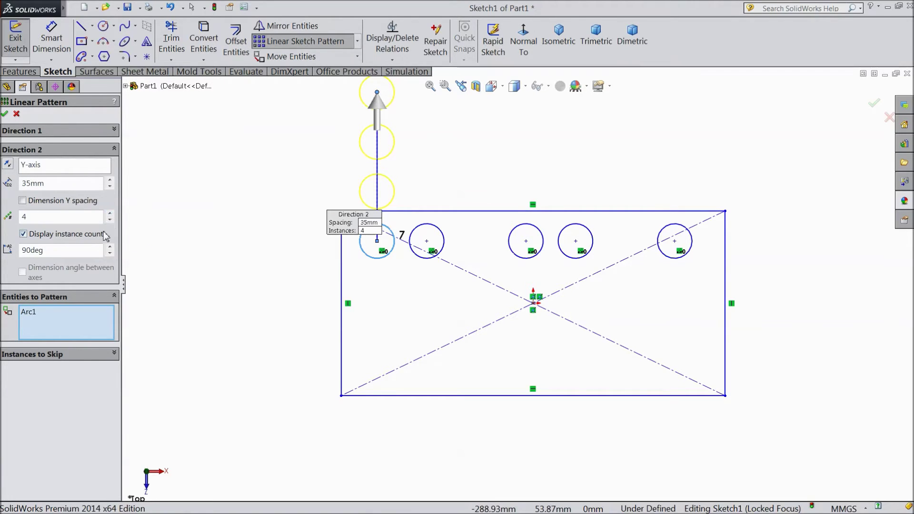
# Step: Reduce the Y-axis instances to 3 and flip the pattern direction so the circles run down inside the rectangle
pyautogui.click(110, 220)
pyautogui.scroll(-2, 419, 184)
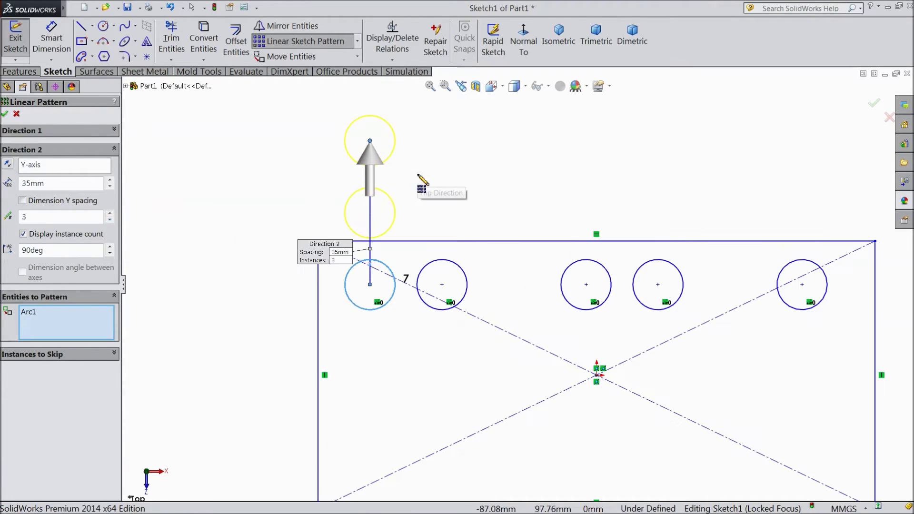
pyautogui.click(372, 164)
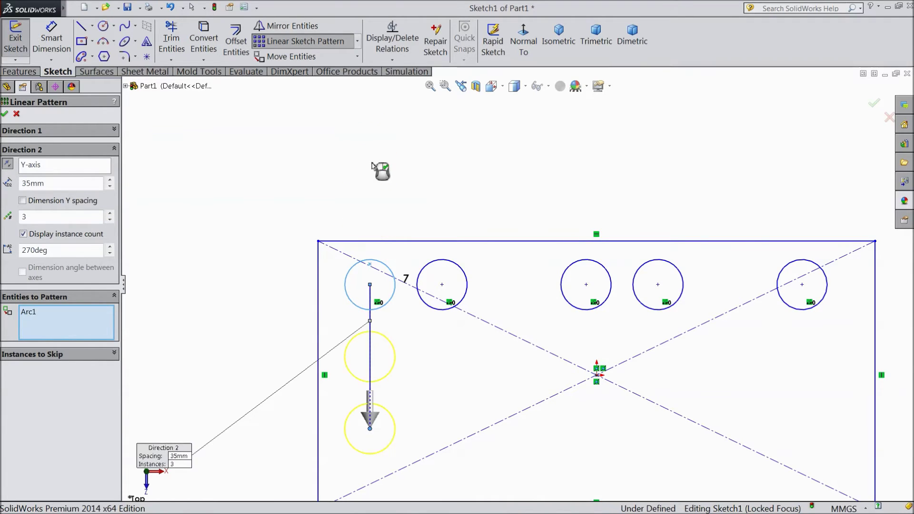
pyautogui.scroll(2, 409, 350)
pyautogui.scroll(-1, 459, 374)
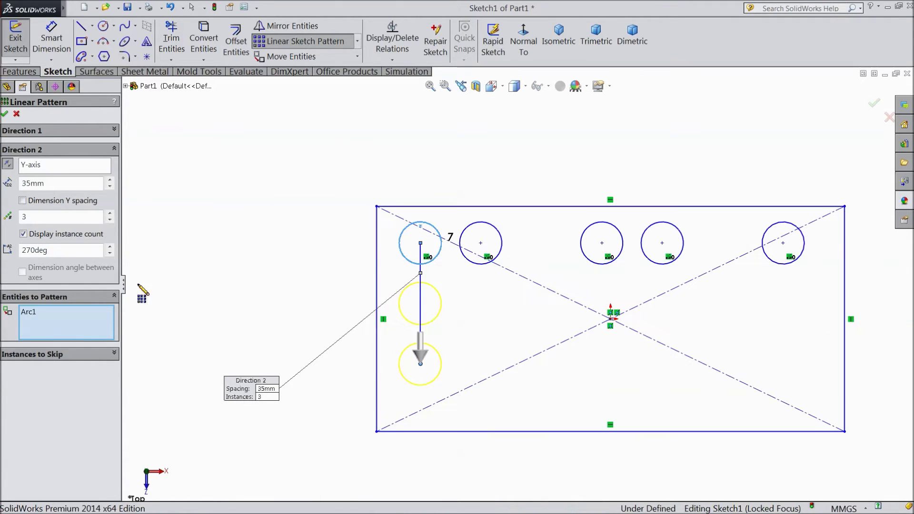
pyautogui.click(7, 165)
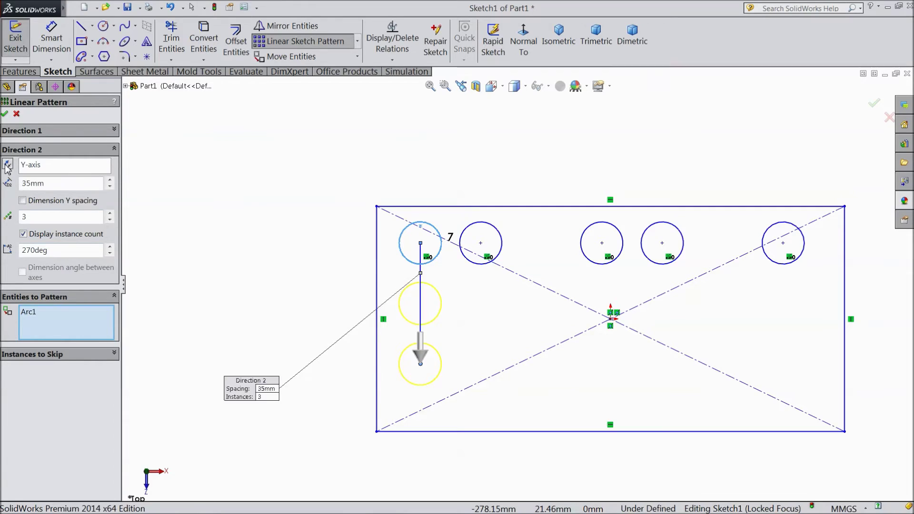
pyautogui.click(6, 166)
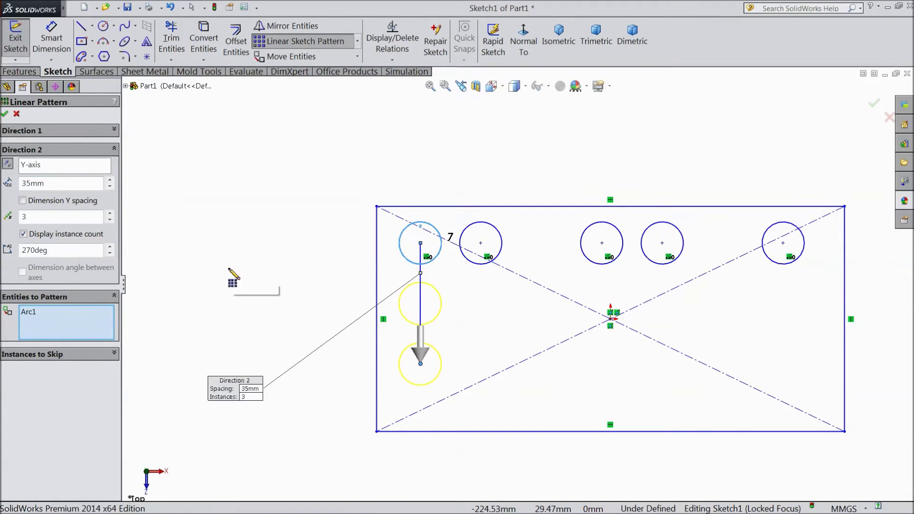
# Step: Activate the instances to skip for the vertical circle pattern, leave the selection empty and accept the pattern
pyautogui.click(54, 358)
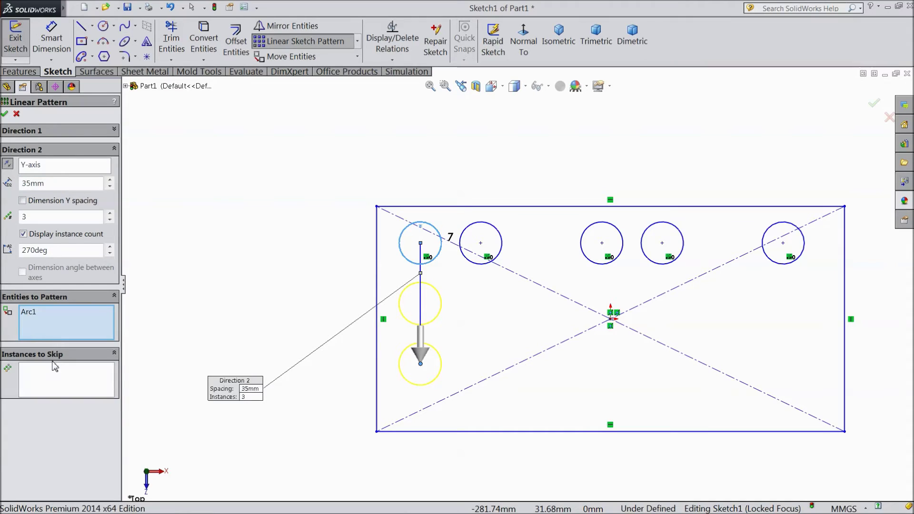
pyautogui.click(50, 386)
pyautogui.scroll(-3, 476, 332)
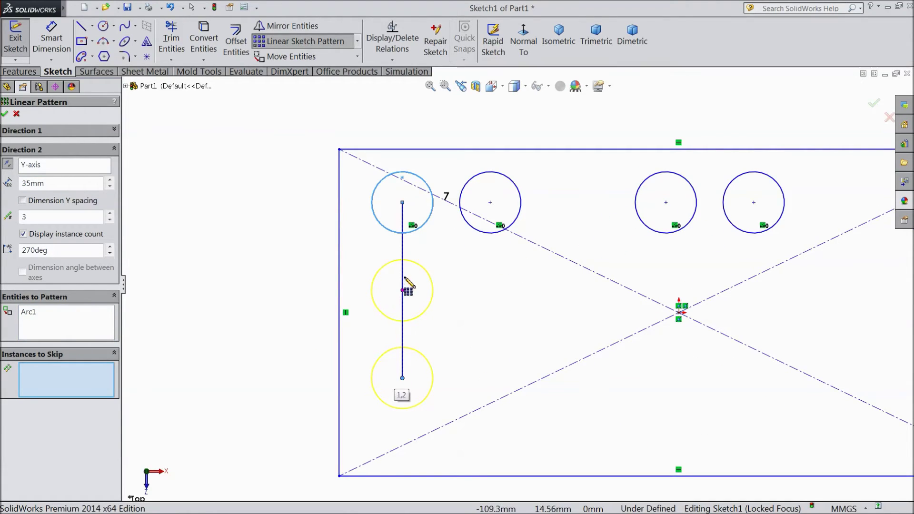
pyautogui.click(5, 114)
pyautogui.scroll(2, 720, 307)
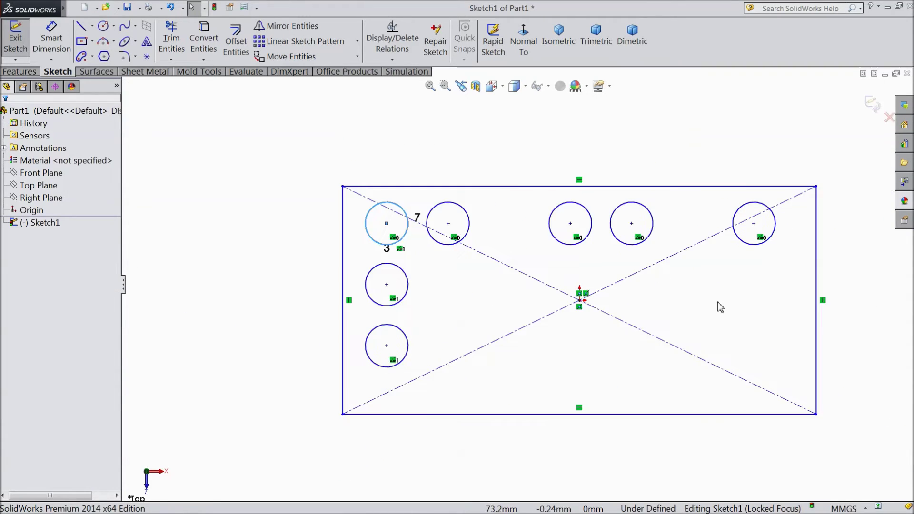
# Step: Start another linear sketch pattern of the rectangle's upper-left circle with one instance along the X-axis
pyautogui.scroll(-2, 719, 307)
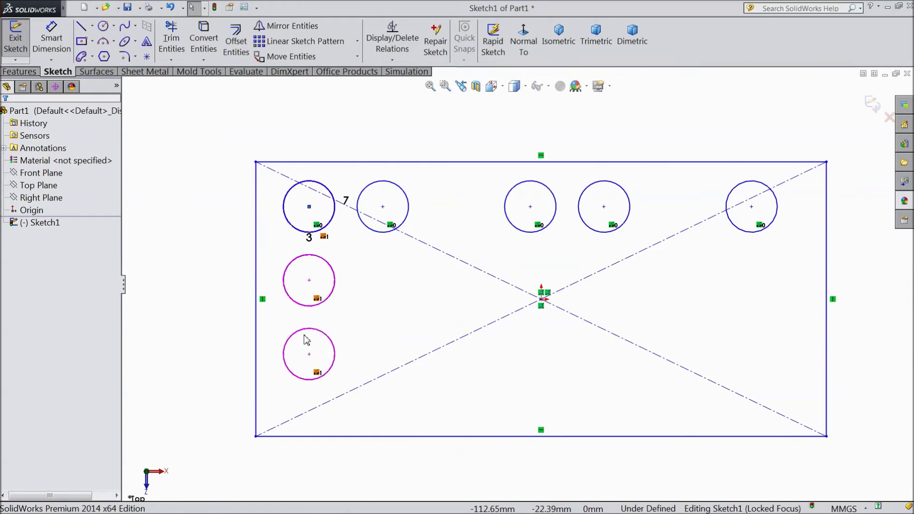
pyautogui.click(310, 208)
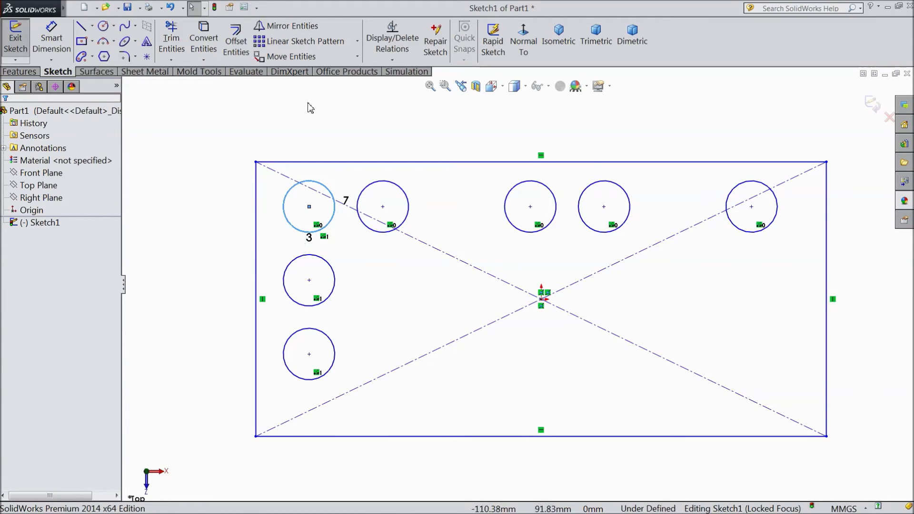
pyautogui.click(299, 42)
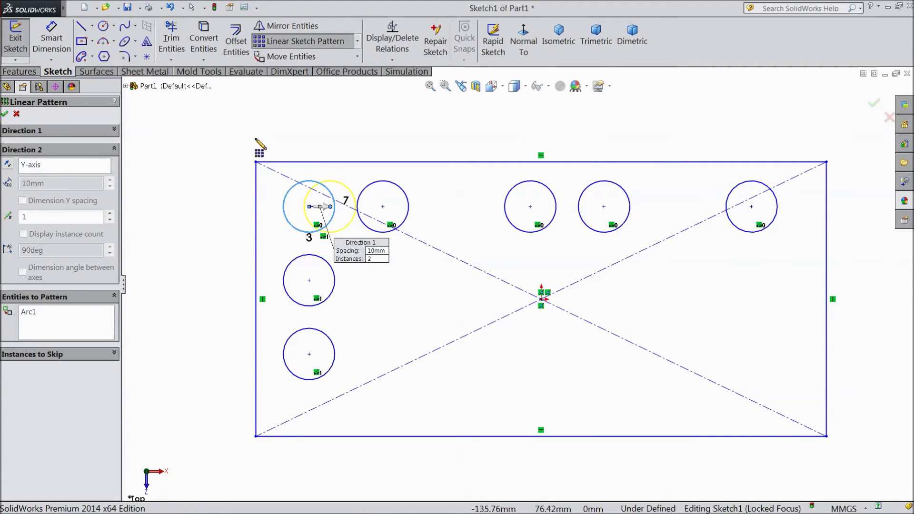
pyautogui.click(115, 130)
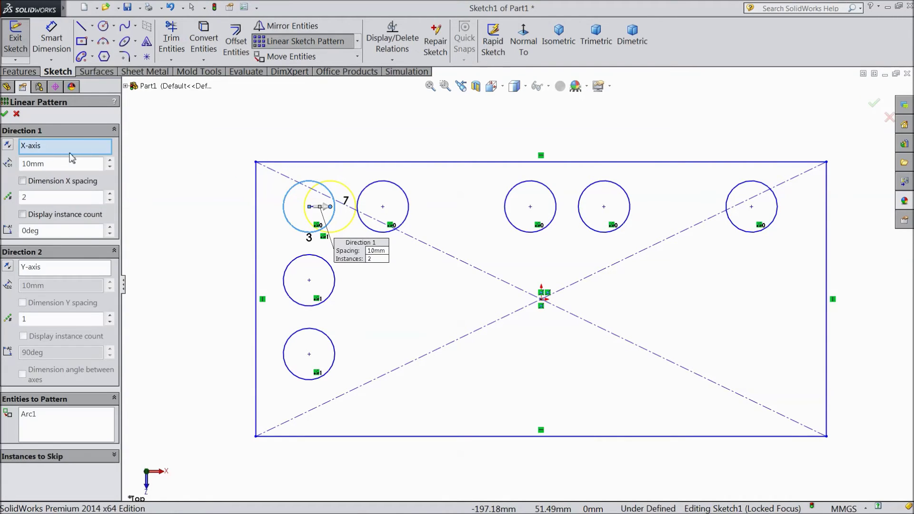
pyautogui.click(110, 201)
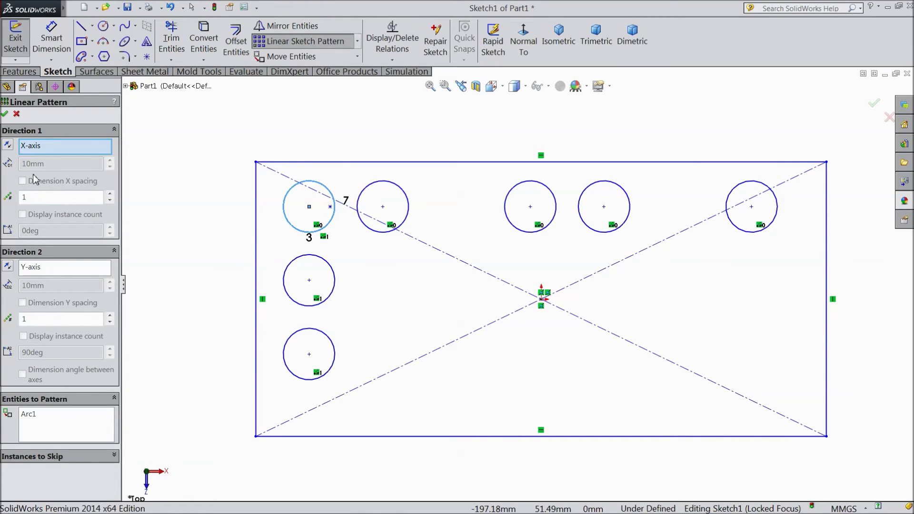
pyautogui.click(114, 251)
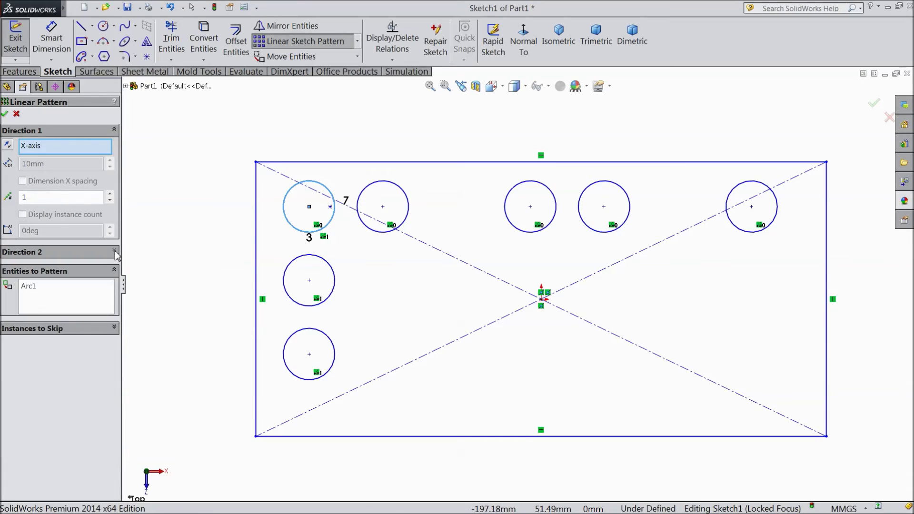
# Step: Set the X-axis direction of the pattern to 7 instances with a spacing of 35 mm
pyautogui.click(110, 194)
pyautogui.click(110, 194)
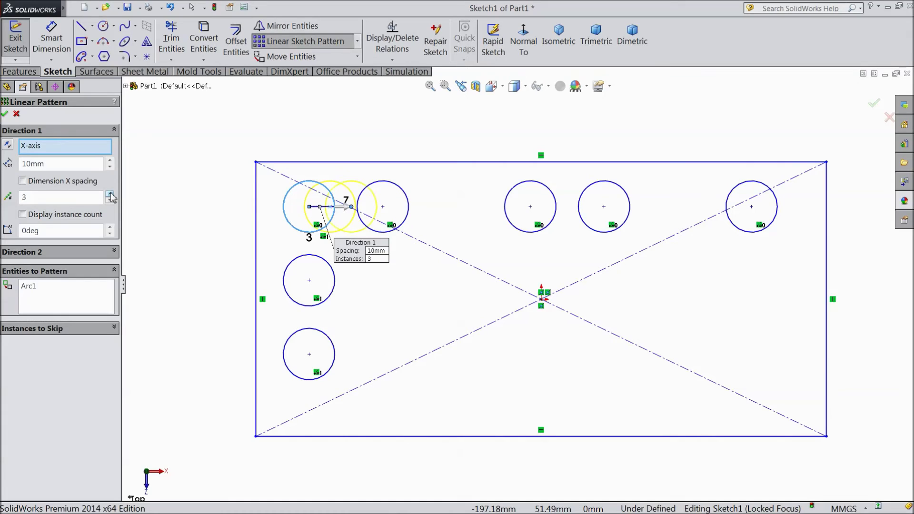
pyautogui.click(110, 194)
pyautogui.click(110, 194)
pyautogui.click(109, 194)
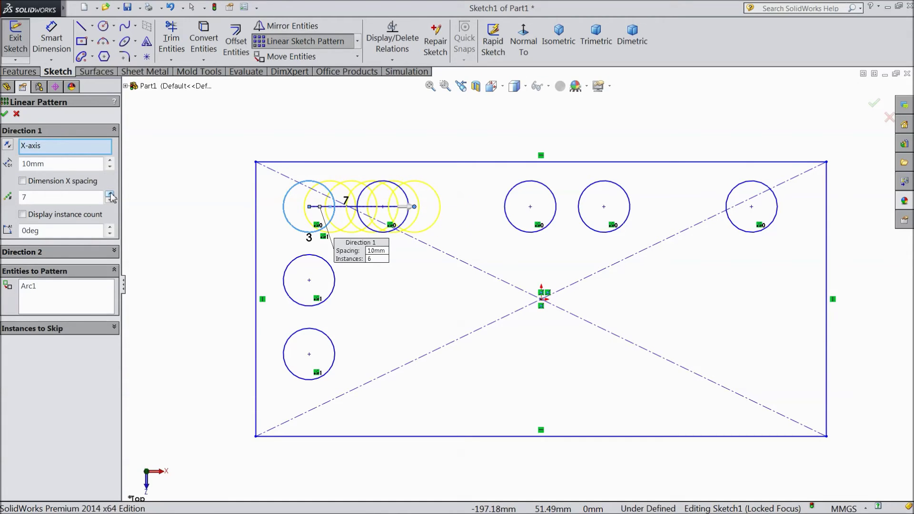
pyautogui.doubleClick(51, 166)
pyautogui.write('35')
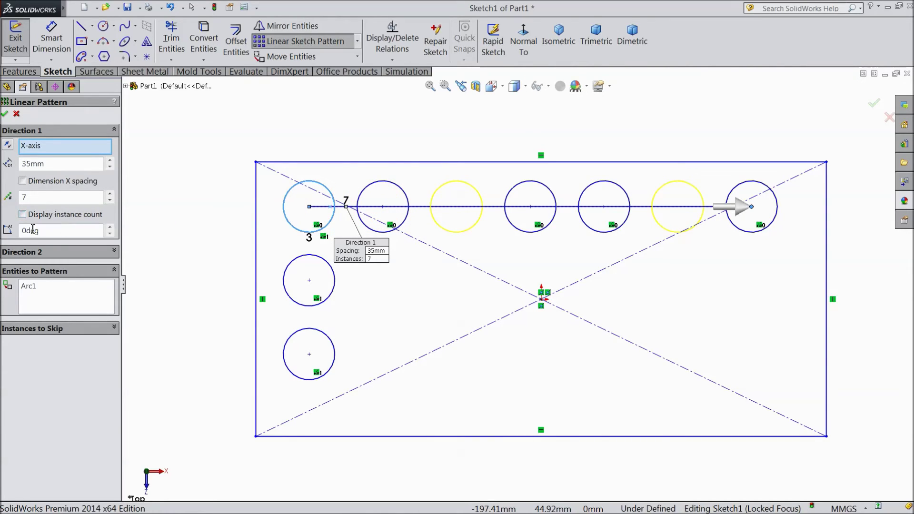
# Step: Set the X-axis pattern angle to 120 degrees and reverse the direction so the circles run downward
pyautogui.moveTo(46, 233); pyautogui.dragTo(17, 233)
pyautogui.write('120')
pyautogui.press('Return')
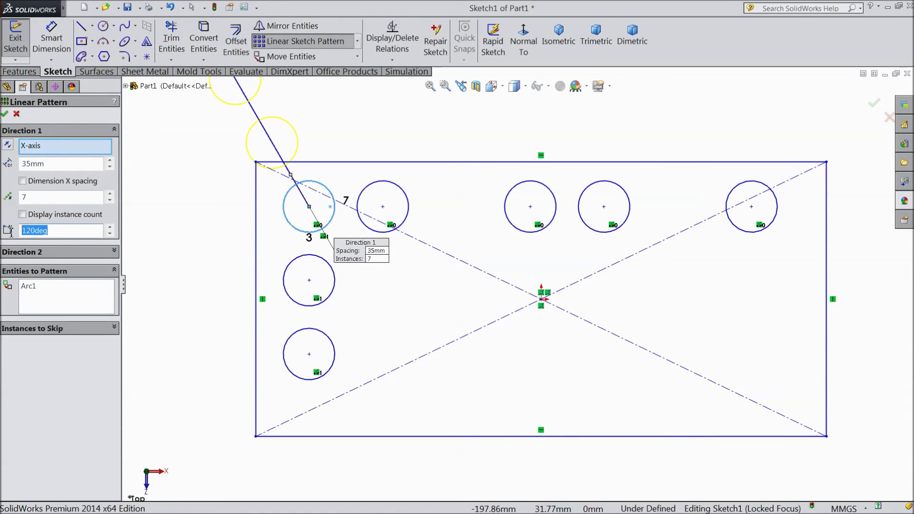
pyautogui.scroll(2, 217, 207)
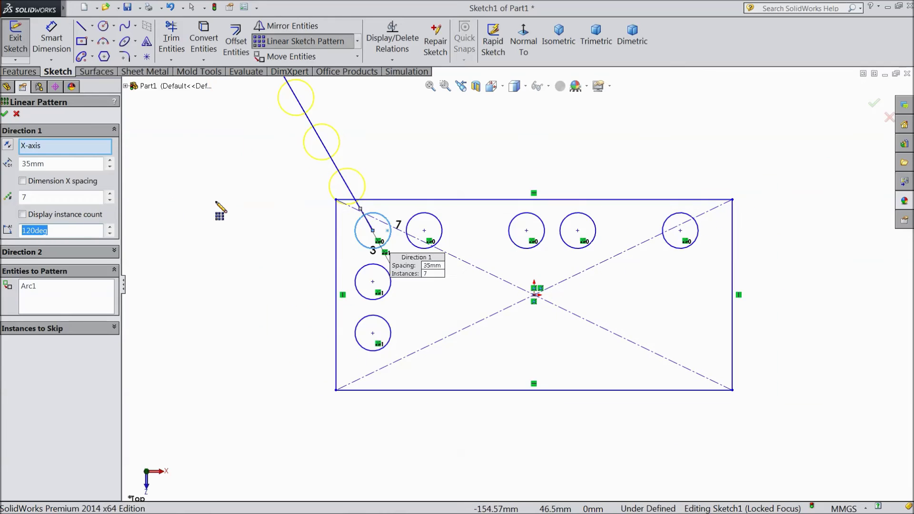
pyautogui.click(7, 145)
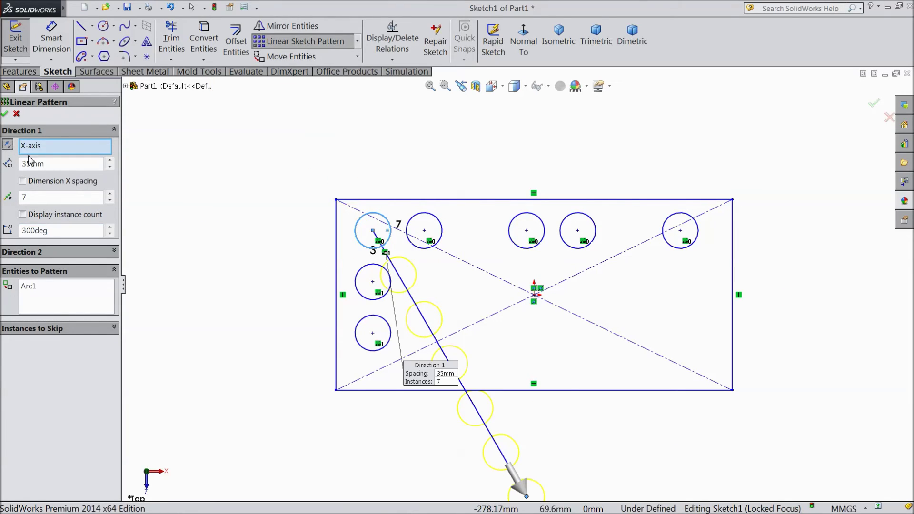
# Step: Reduce the angled pattern to 6 instances and set its angle to 320 degrees
pyautogui.click(110, 201)
pyautogui.click(110, 201)
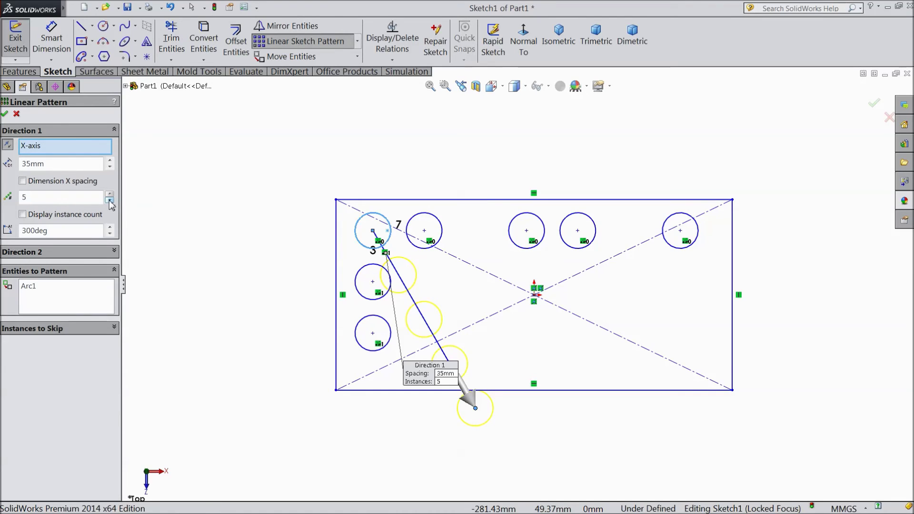
pyautogui.click(110, 194)
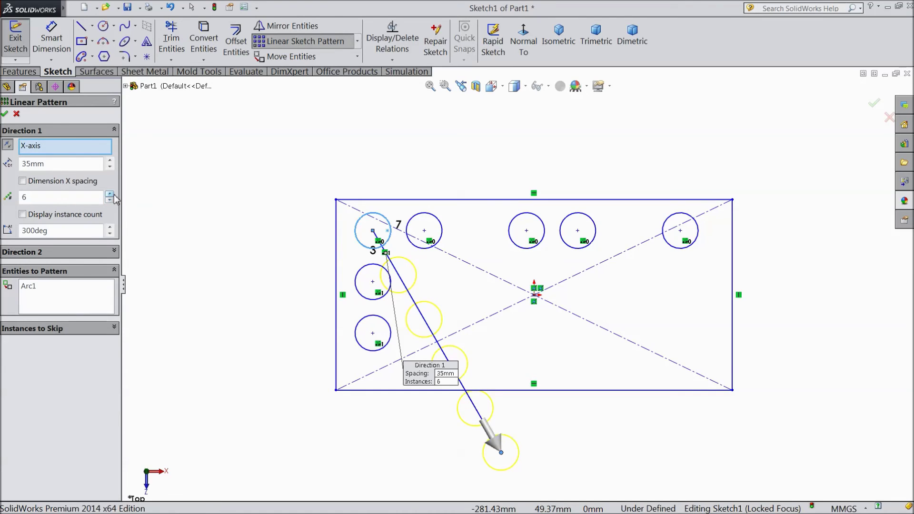
pyautogui.doubleClick(58, 231)
pyautogui.write('320')
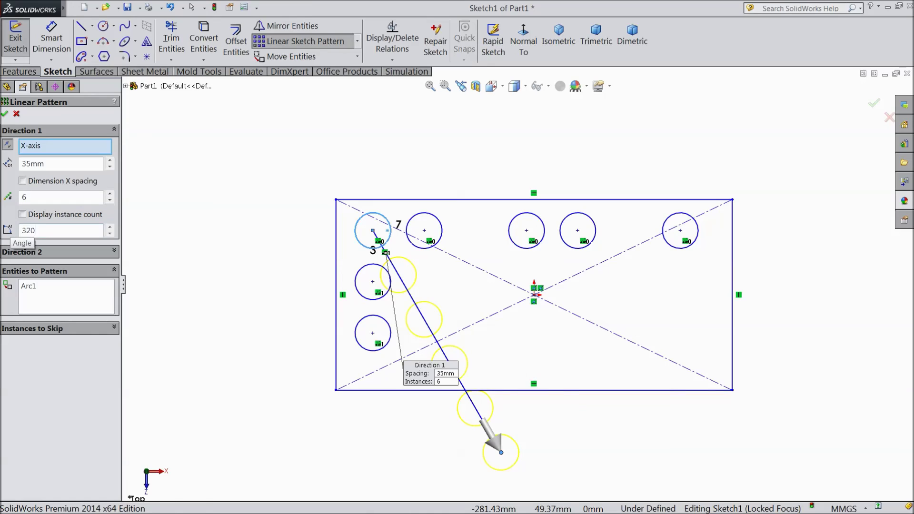
pyautogui.press('Return')
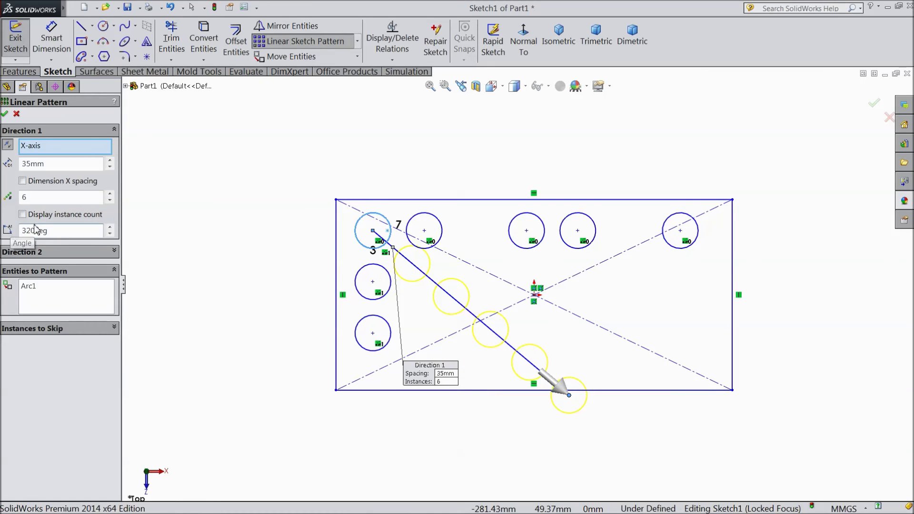
# Step: Set the angle of the circle pattern to 340 degrees
pyautogui.moveTo(43, 231); pyautogui.dragTo(19, 232)
pyautogui.write('3')
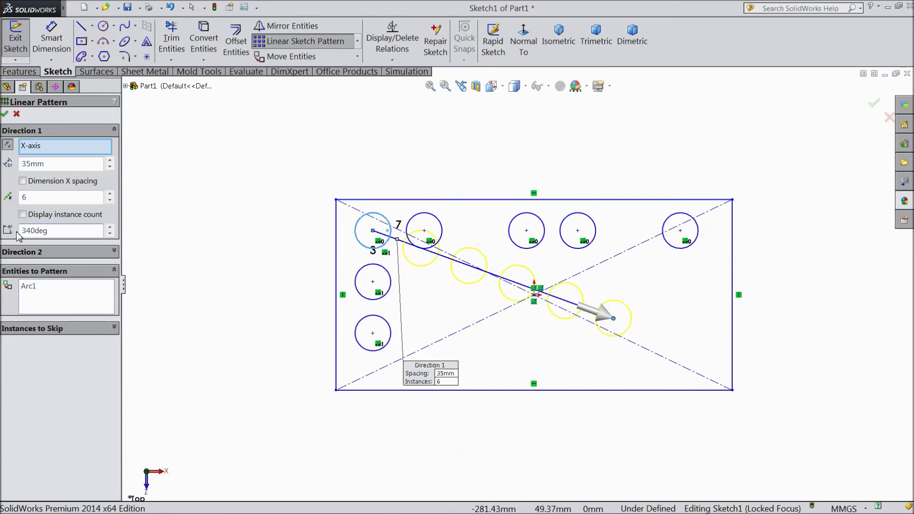
pyautogui.scroll(-2, 598, 307)
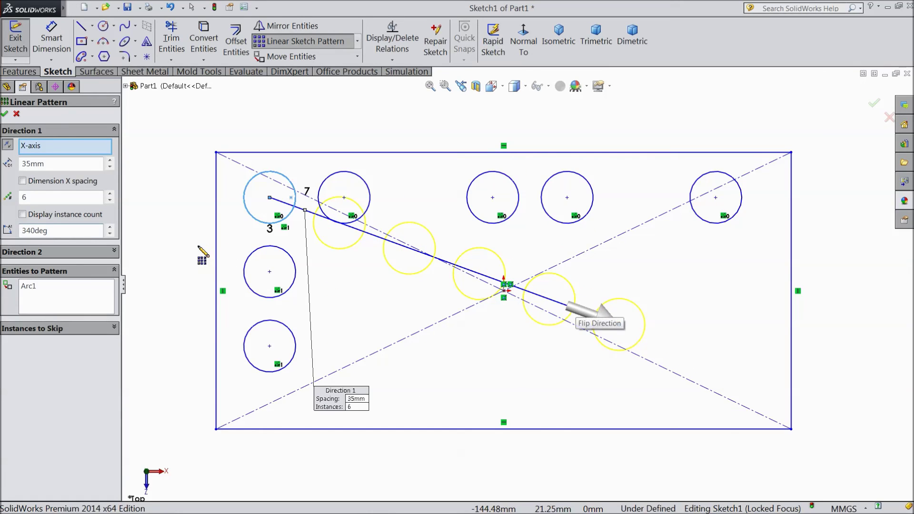
# Step: Increase the angled pattern's spacing to 45 mm and accept the linear pattern
pyautogui.click(110, 161)
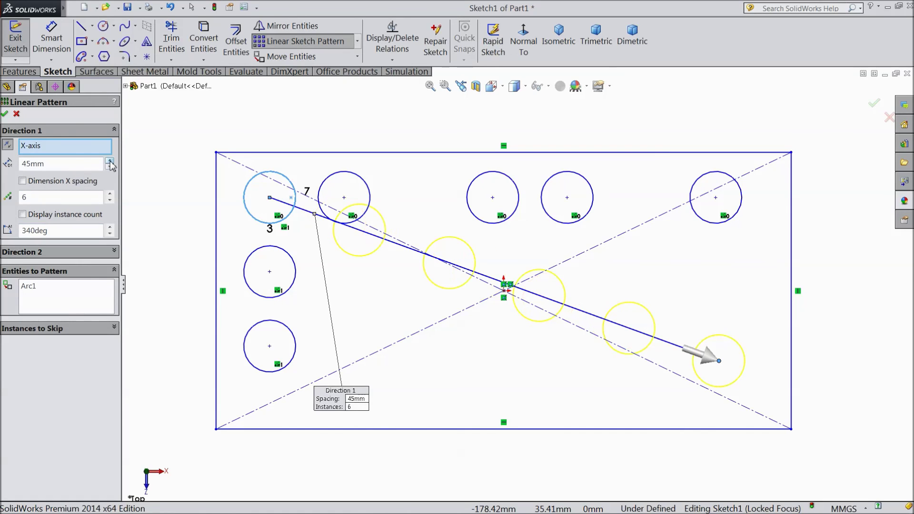
pyautogui.click(5, 114)
pyautogui.press('f')
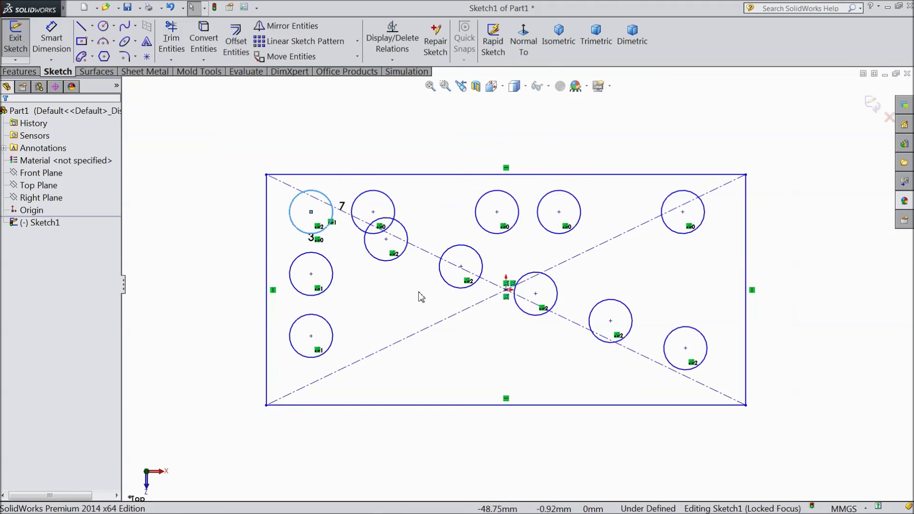
pyautogui.scroll(-2, 482, 267)
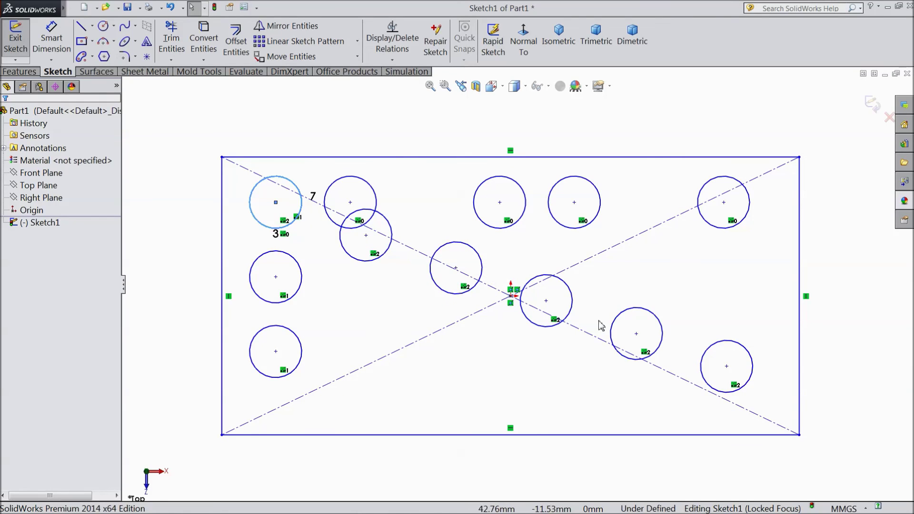